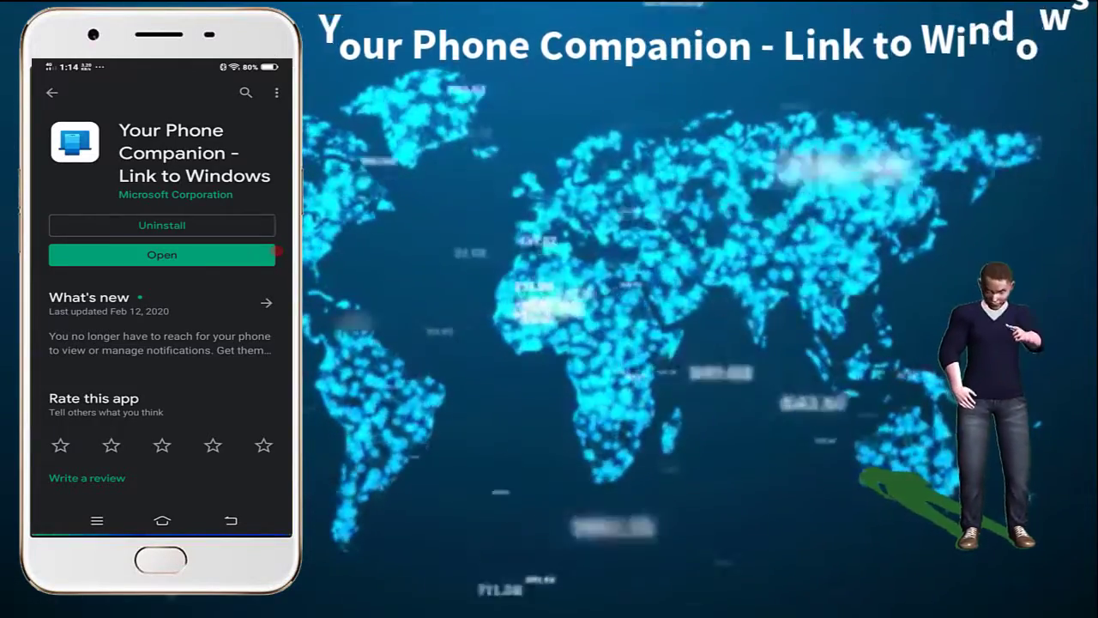
# - Return the phone to its home screen, and view the navigation menu of Your Phone on the PC before minimizing it
pyautogui.click(162, 519)
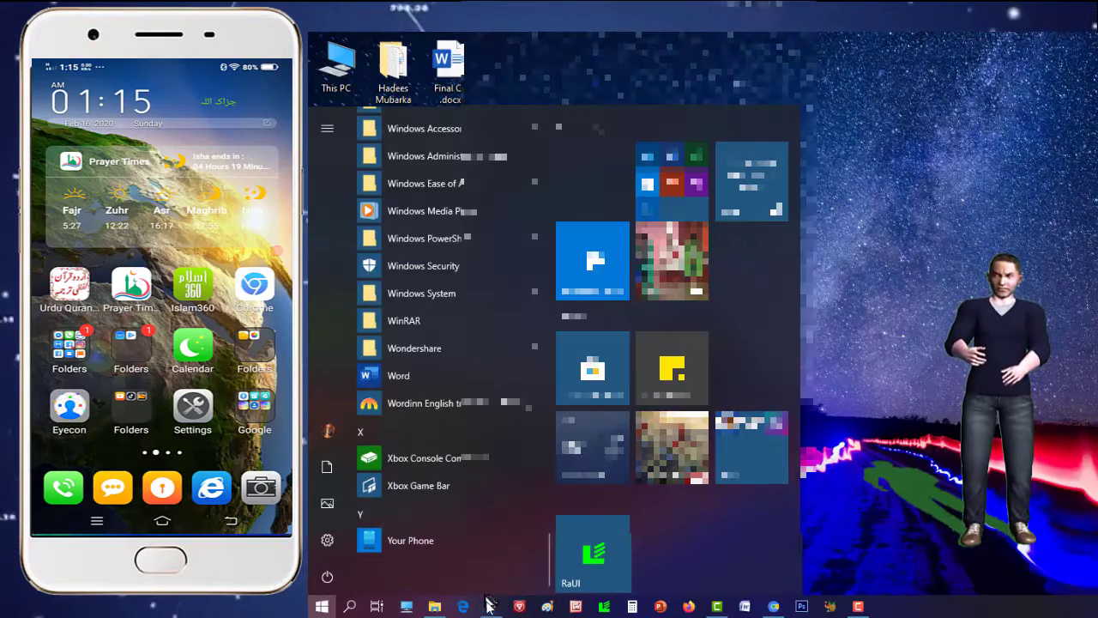
pyautogui.click(491, 606)
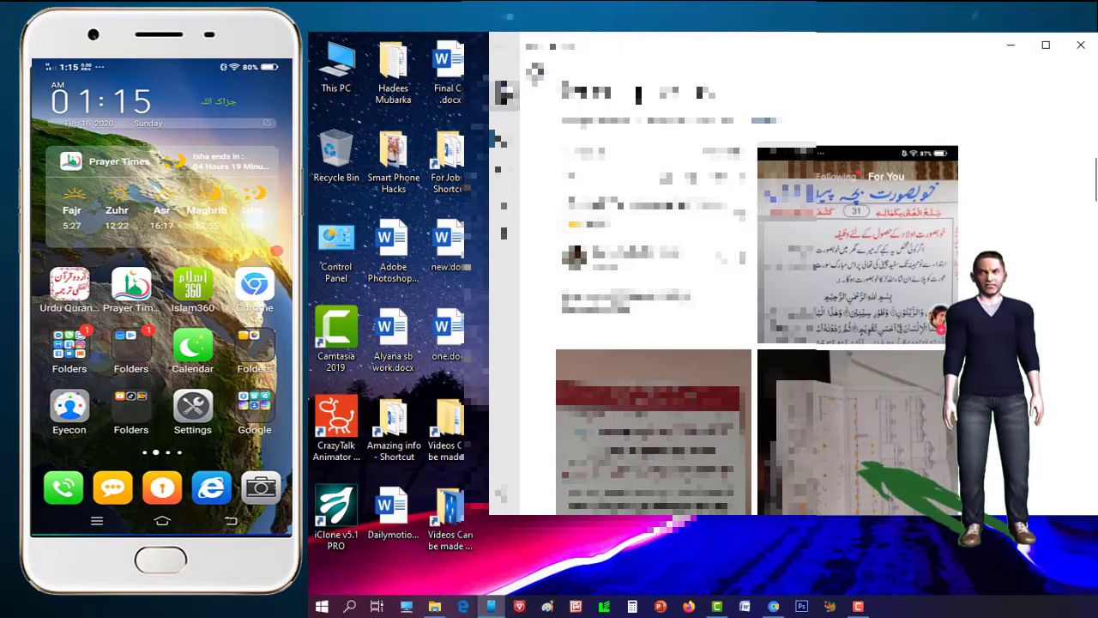
pyautogui.click(505, 51)
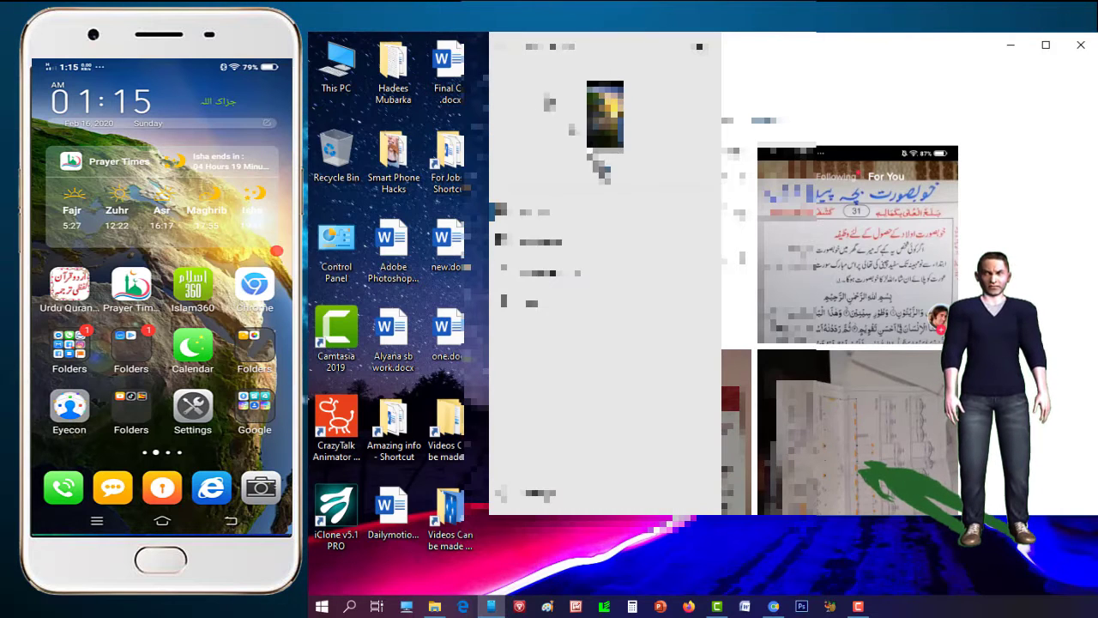
pyautogui.click(508, 52)
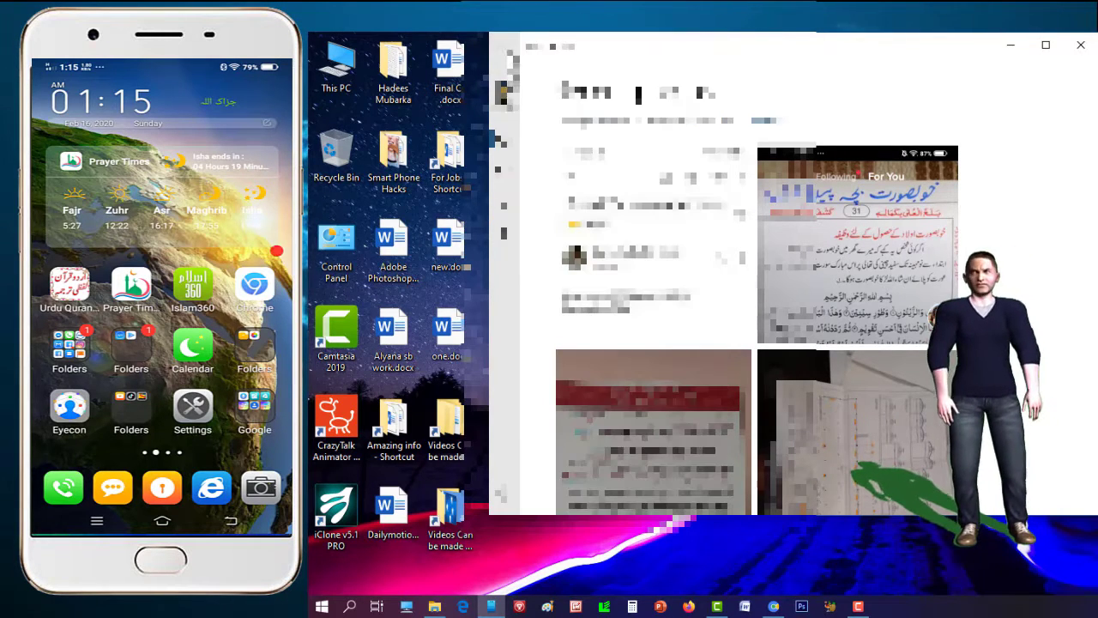
pyautogui.click(507, 53)
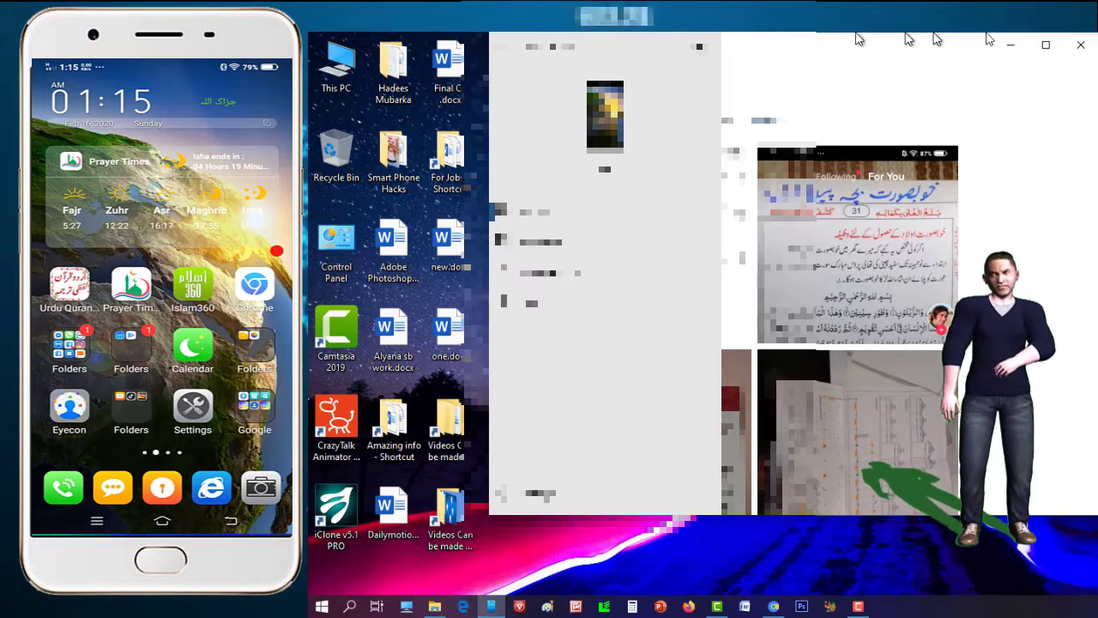
pyautogui.click(964, 78)
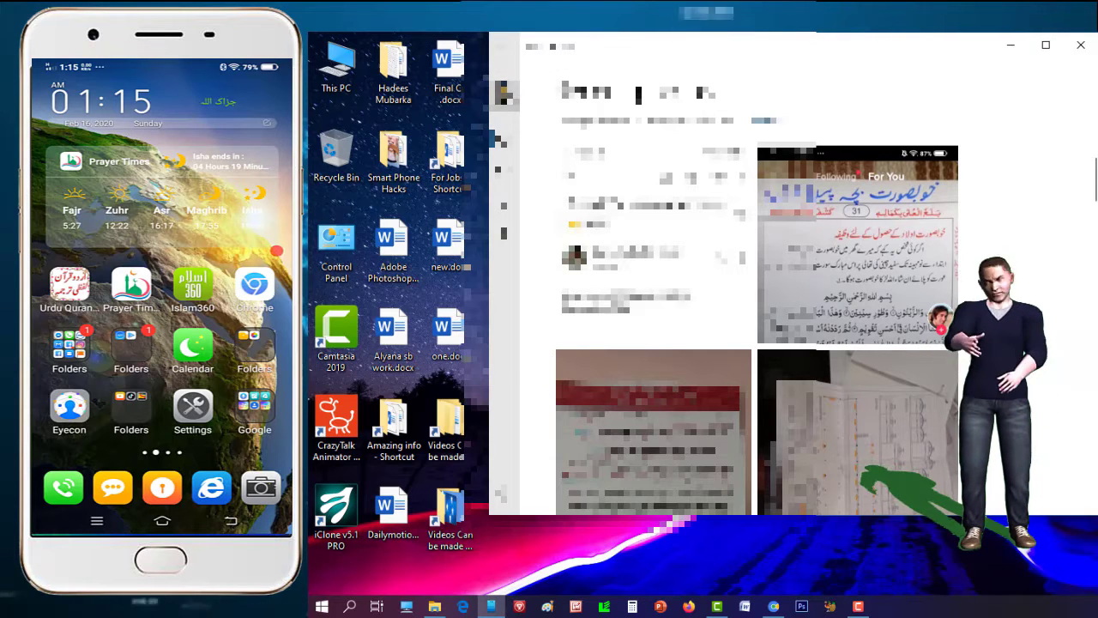
pyautogui.click(1009, 47)
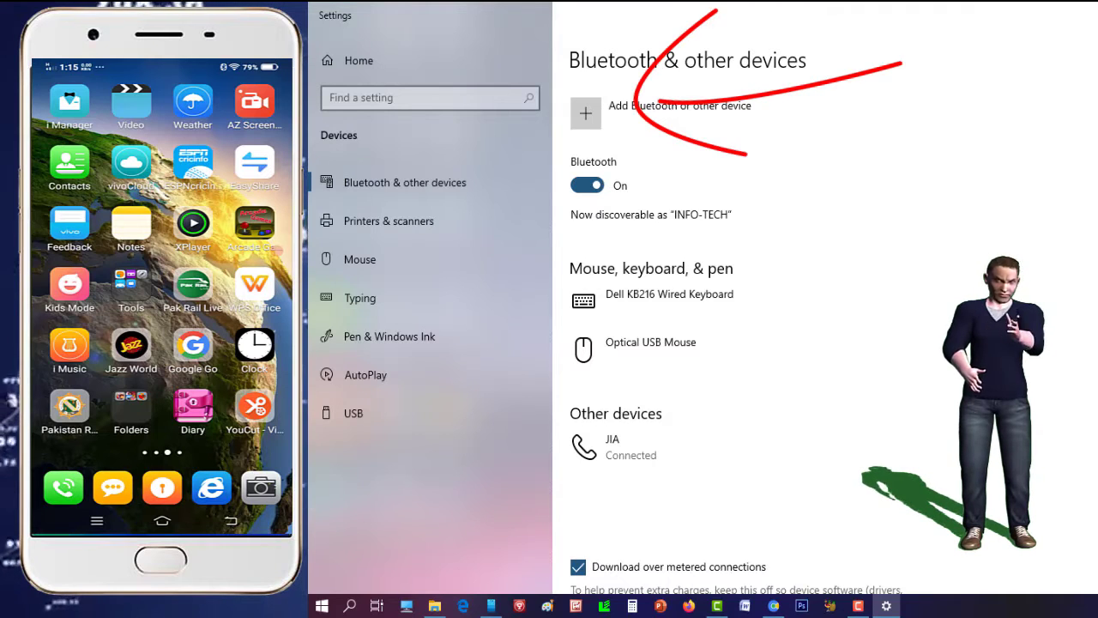
# - Search for Bluetooth devices to add to the PC, and close the search and the Settings window
pyautogui.click(589, 118)
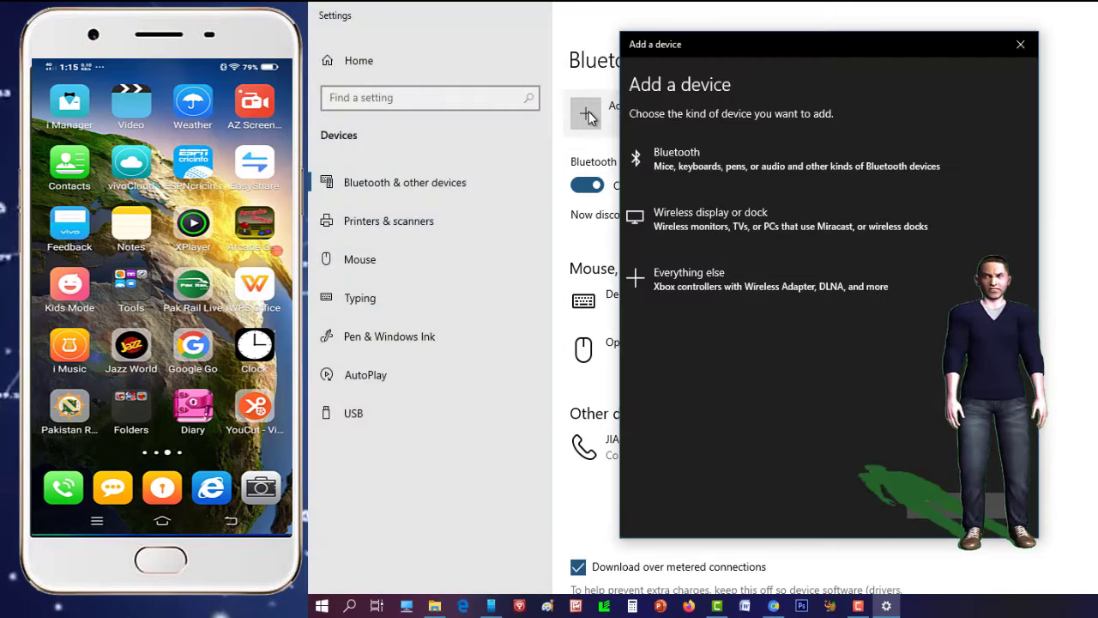
pyautogui.click(770, 148)
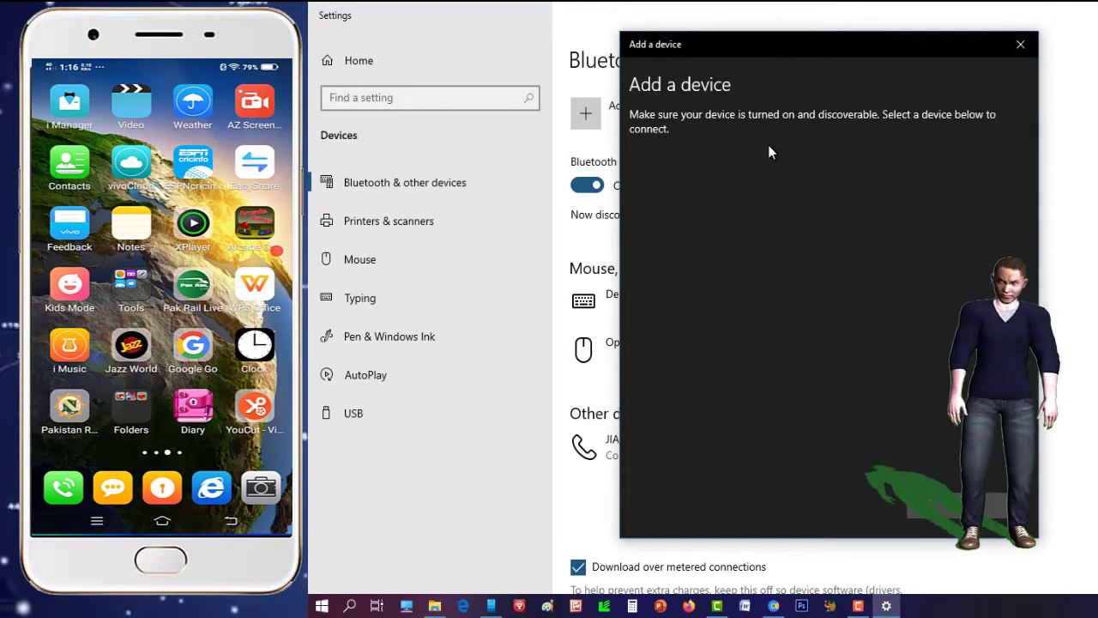
pyautogui.click(1018, 45)
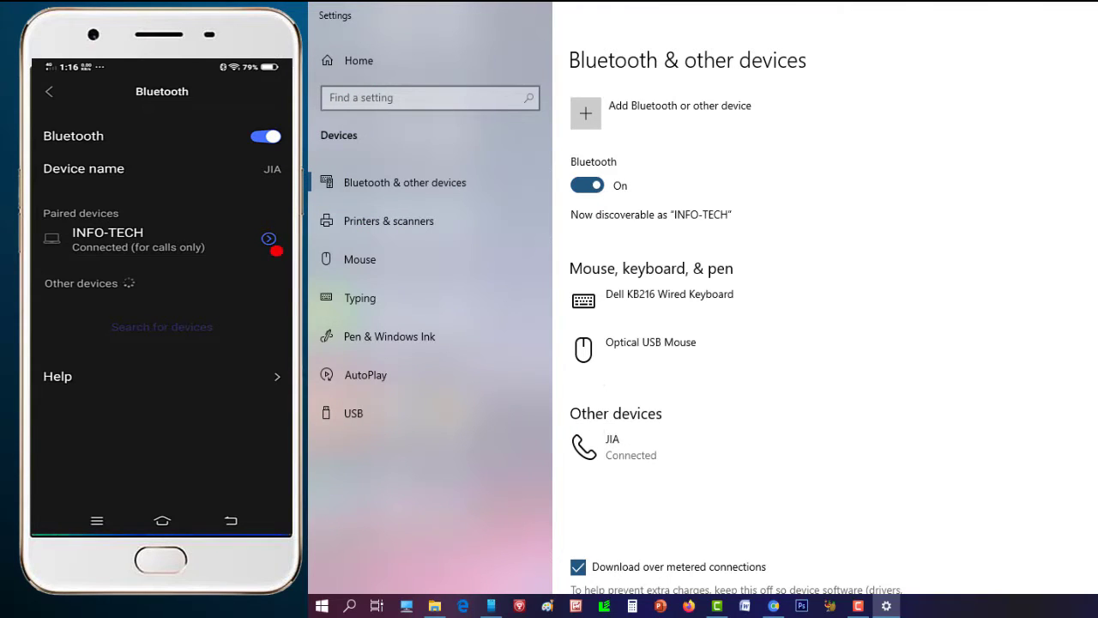
pyautogui.click(1088, 14)
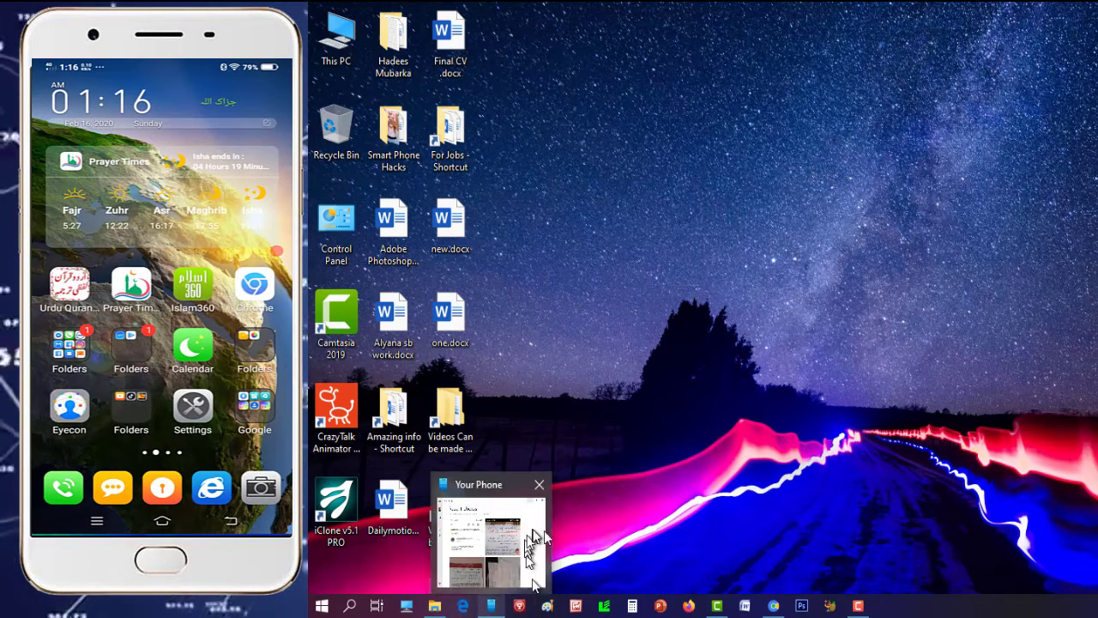
# - Switch to Your Phone on the PC and browse the phone's recent photos
pyautogui.click(811, 272)
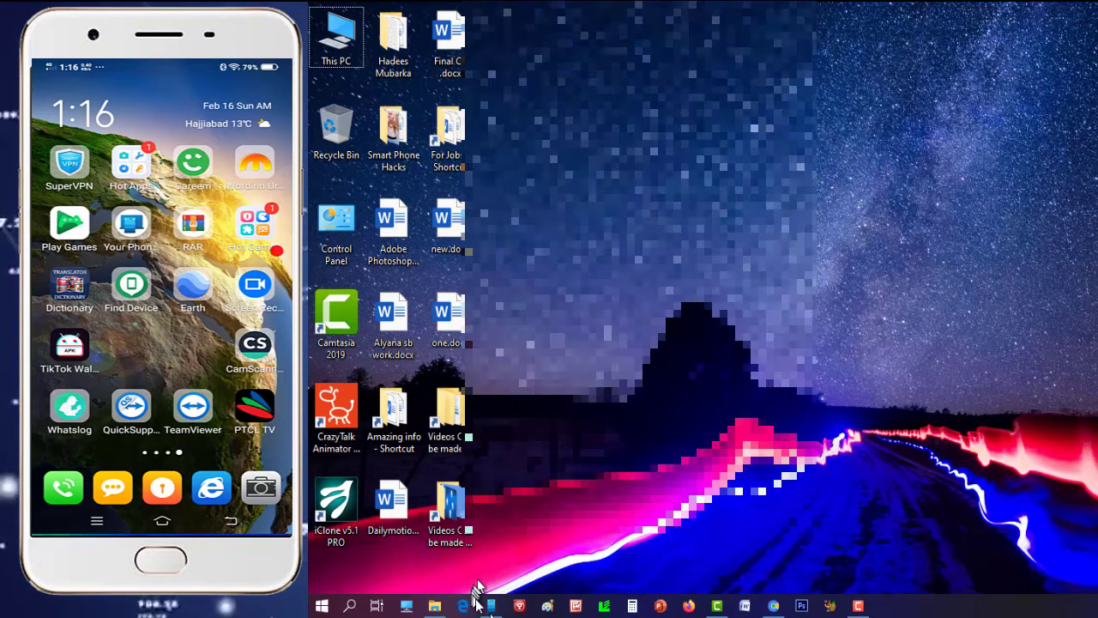
pyautogui.click(490, 606)
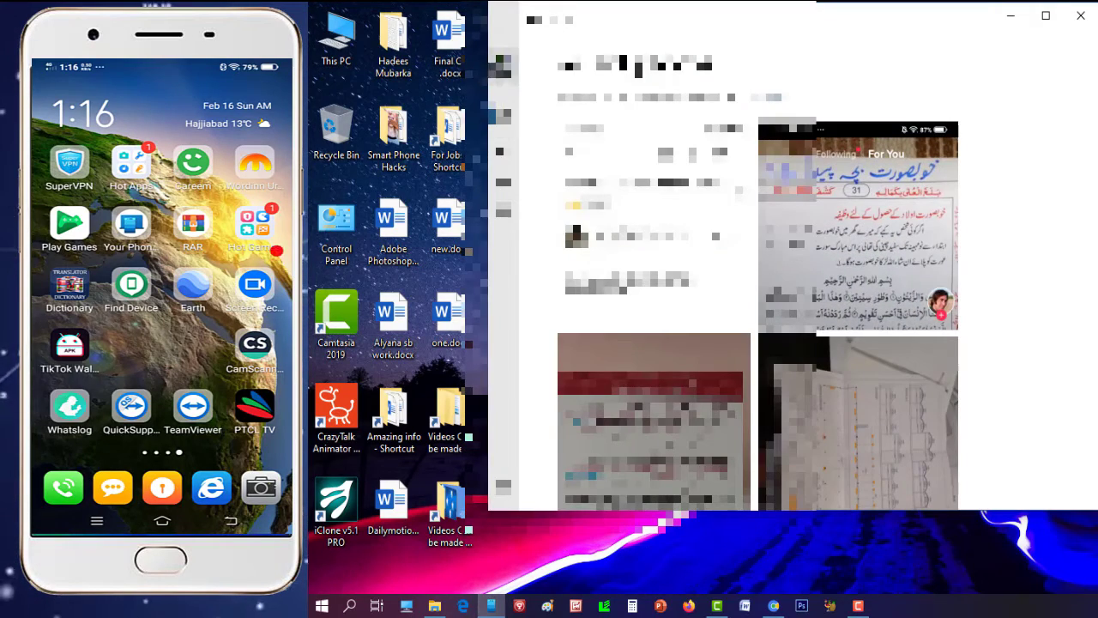
pyautogui.click(505, 68)
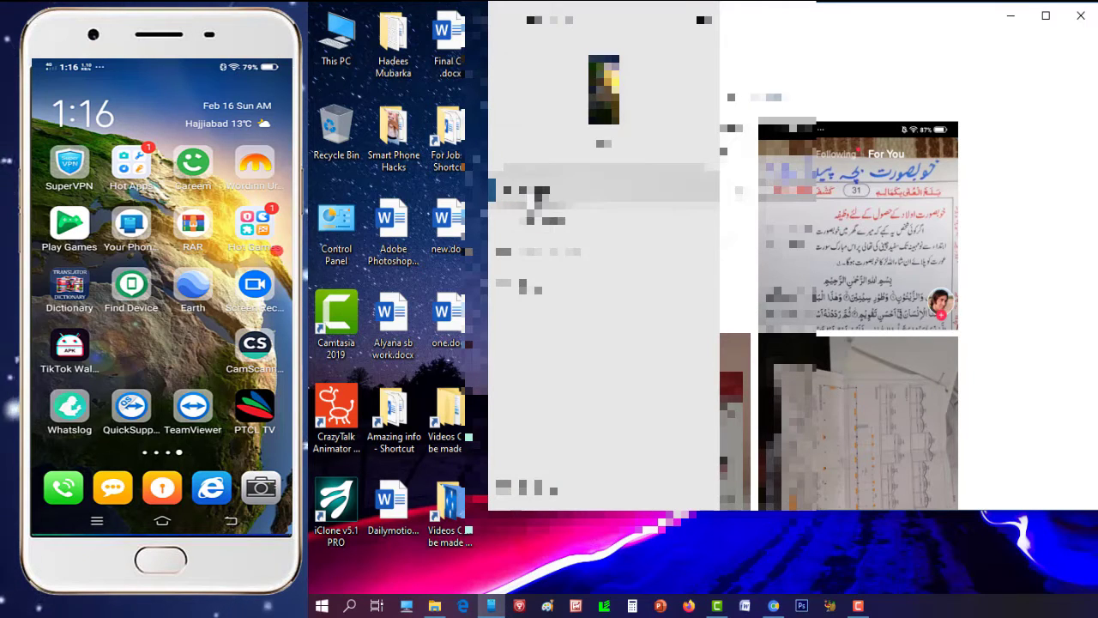
pyautogui.click(537, 193)
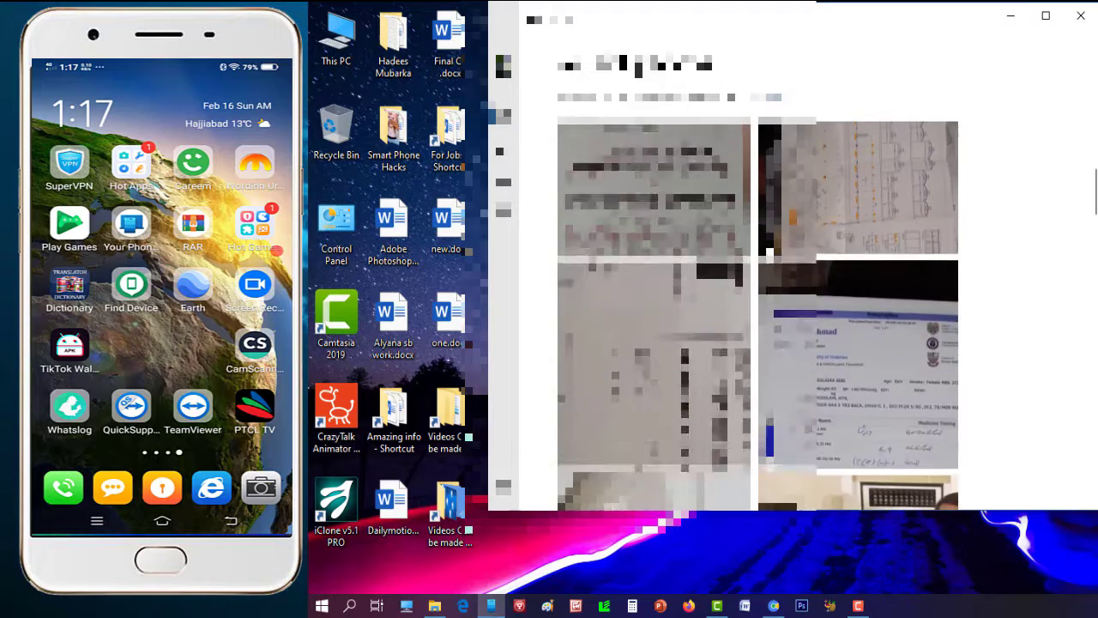
pyautogui.scroll(-3, 770, 255)
pyautogui.scroll(-3, 769, 255)
pyautogui.scroll(5, 769, 255)
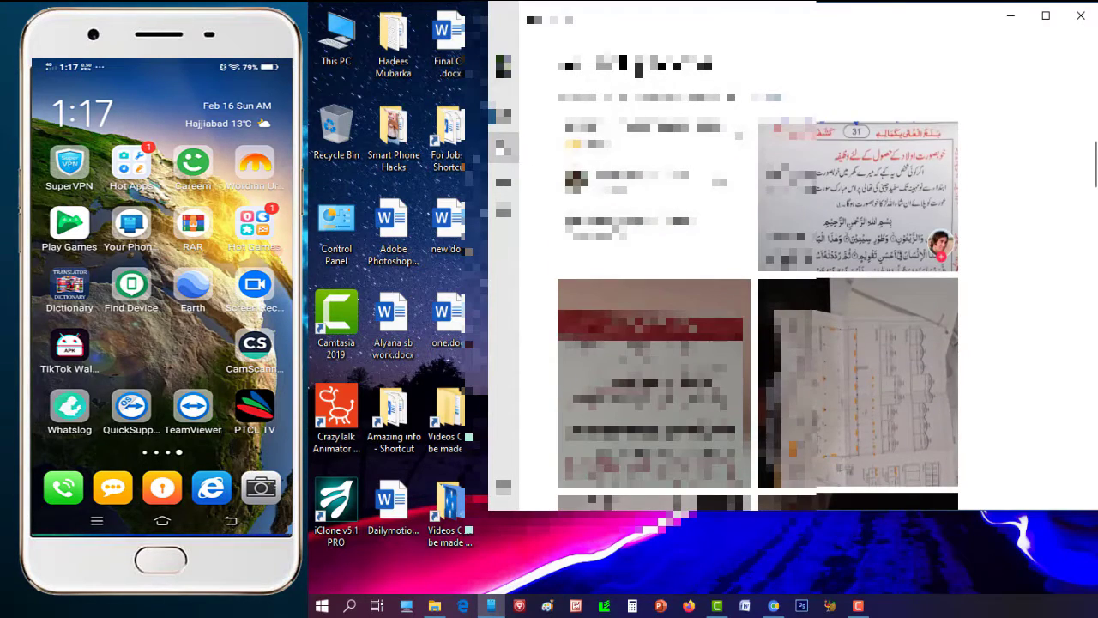
pyautogui.click(502, 148)
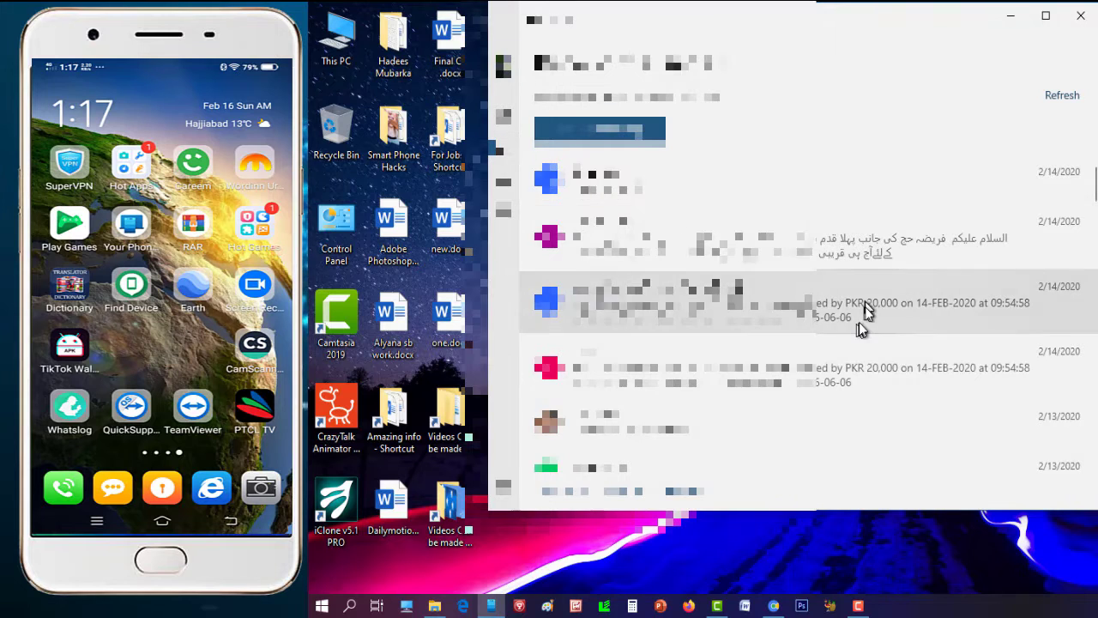
pyautogui.scroll(-6, 863, 318)
pyautogui.scroll(6, 861, 312)
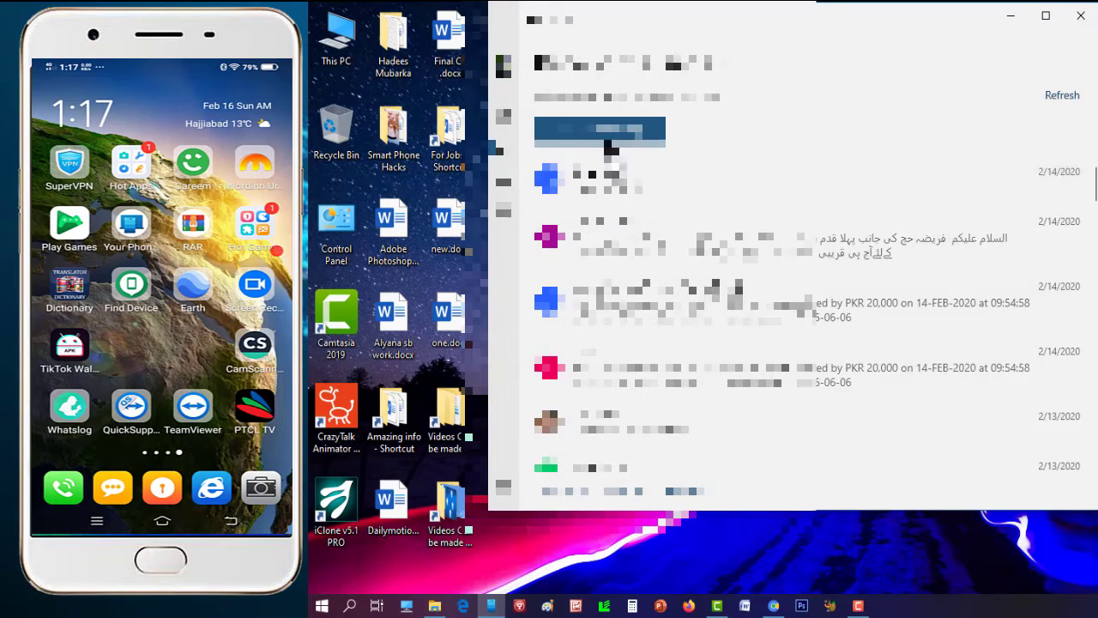
pyautogui.click(624, 188)
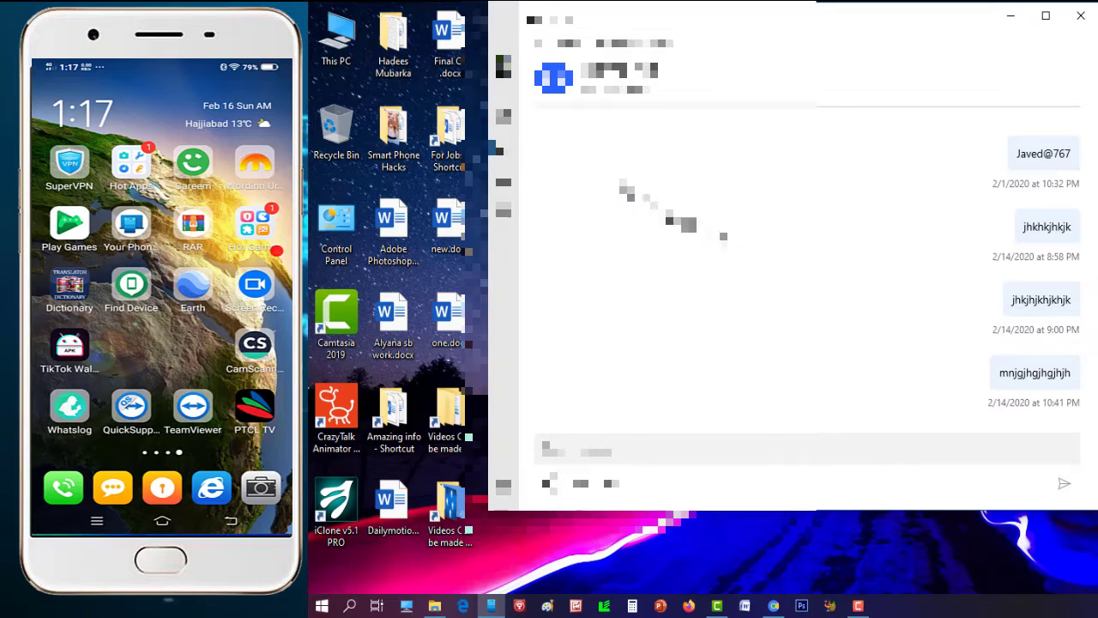
pyautogui.click(692, 447)
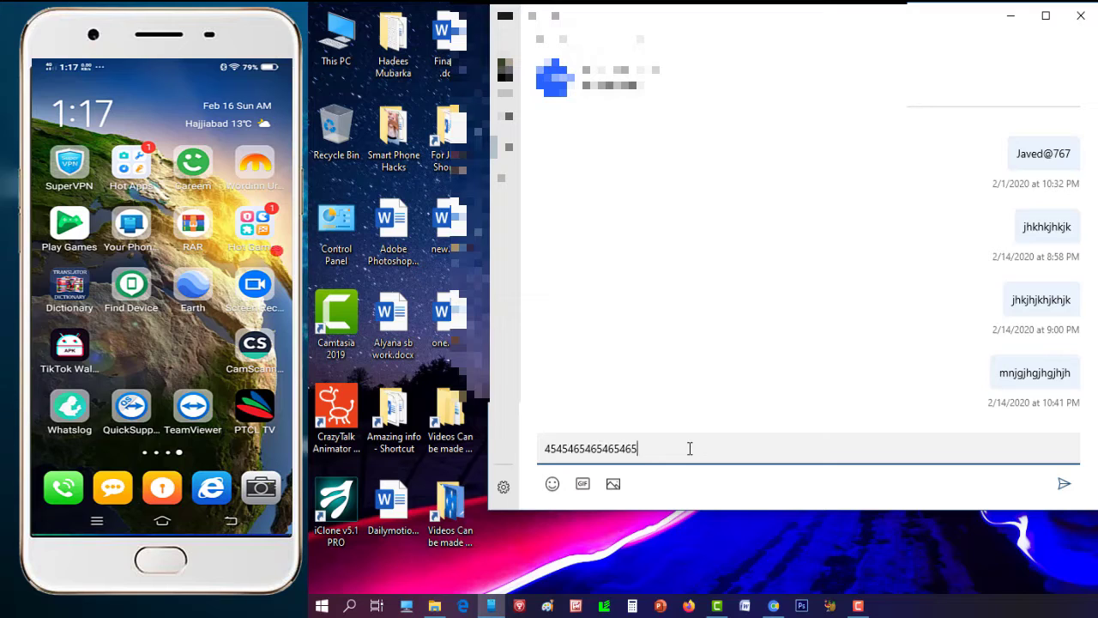
pyautogui.click(1064, 488)
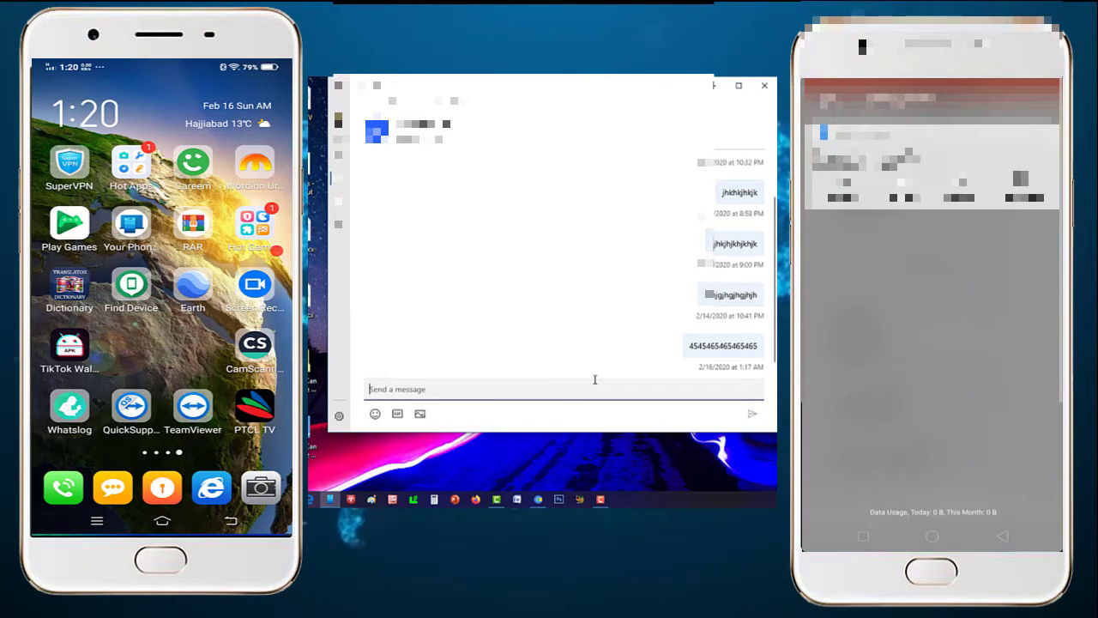
# - Open the notification customization settings and examine which apps may notify, plus the option to make and manage calls
pyautogui.click(341, 203)
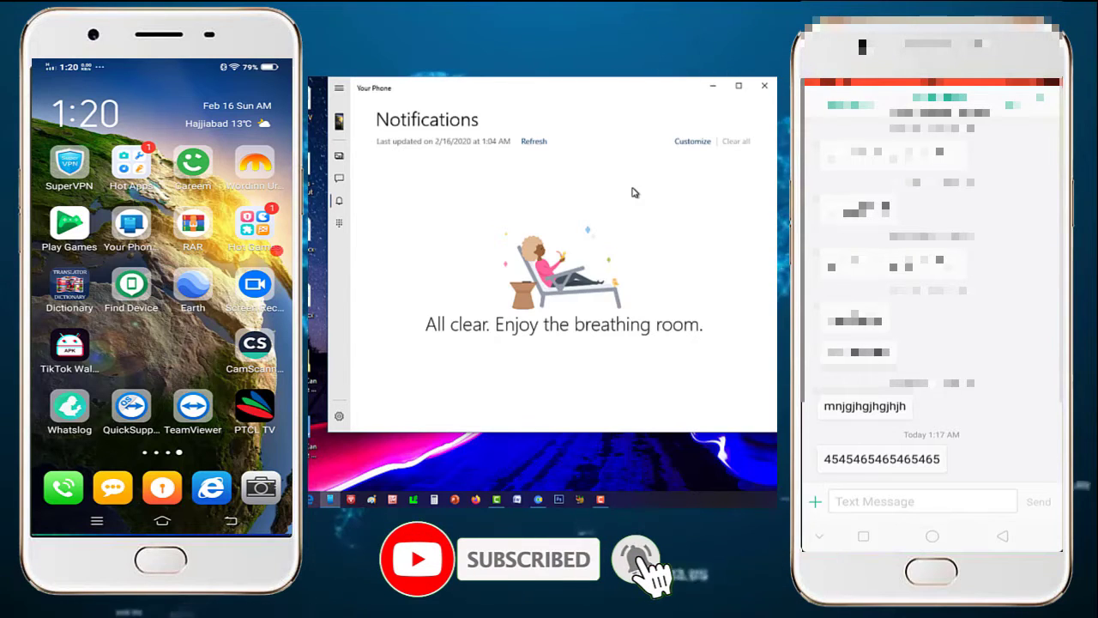
pyautogui.click(697, 140)
pyautogui.scroll(-2, 575, 337)
pyautogui.scroll(-3, 429, 313)
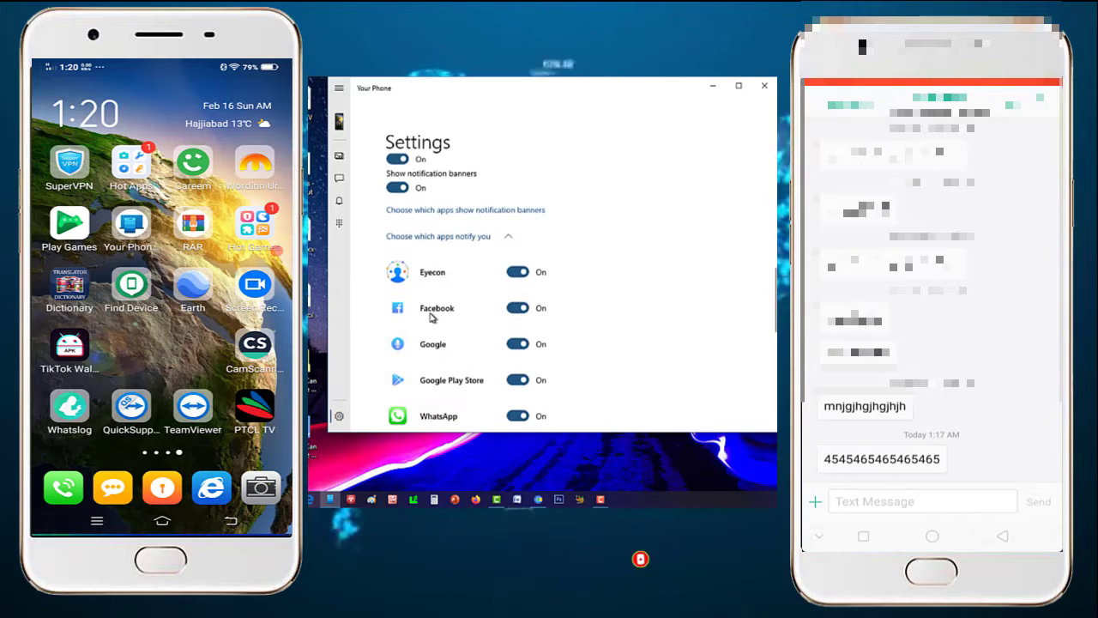
pyautogui.scroll(-2, 432, 317)
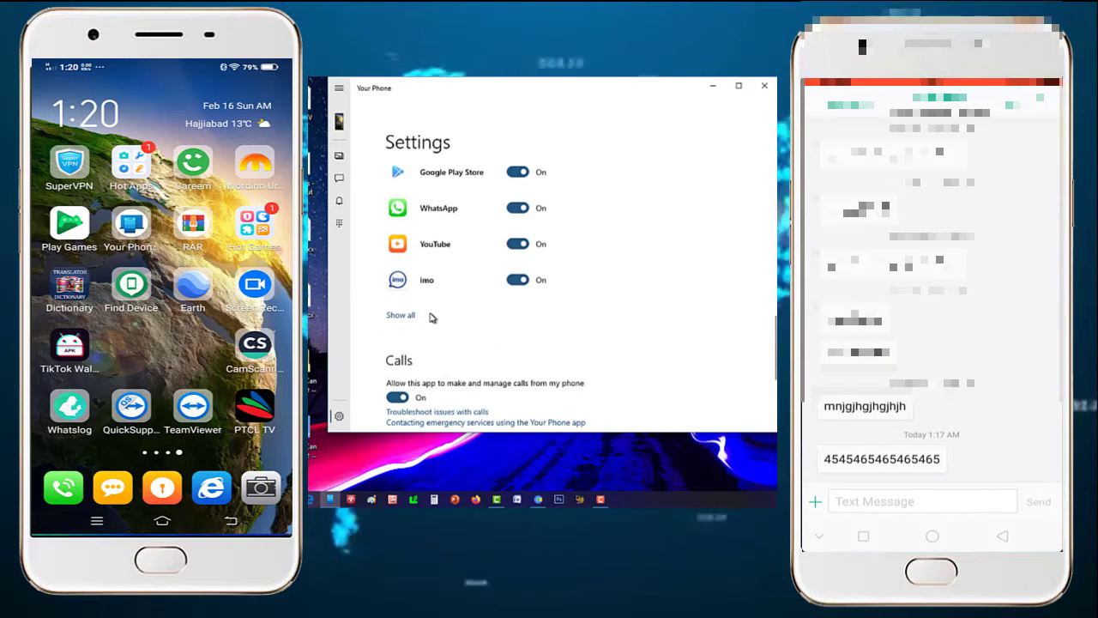
pyautogui.scroll(1, 431, 317)
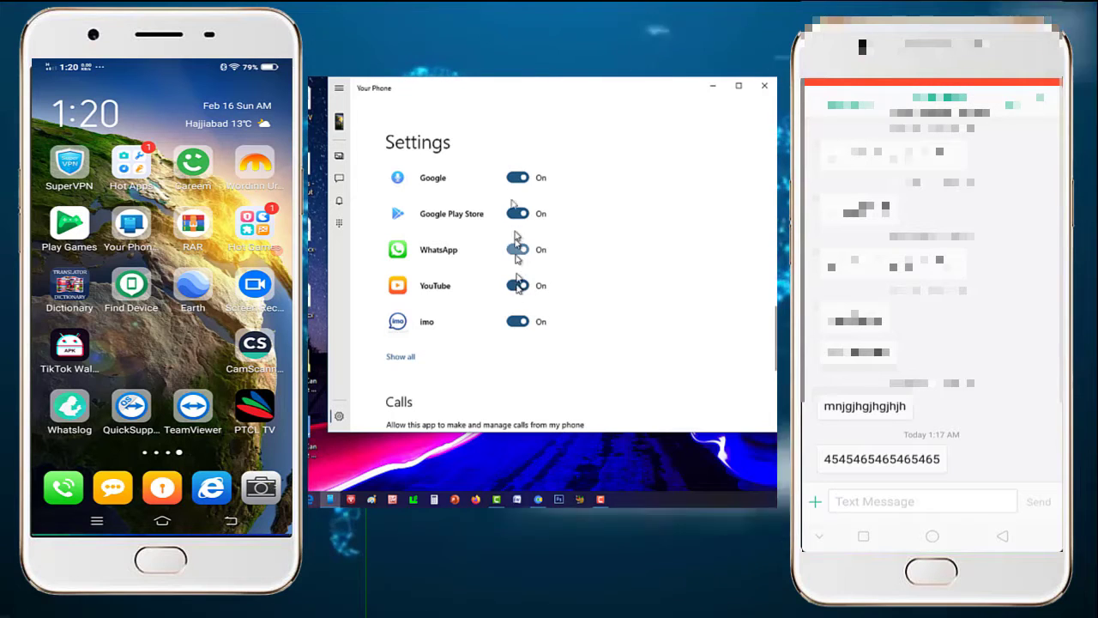
pyautogui.scroll(1, 501, 249)
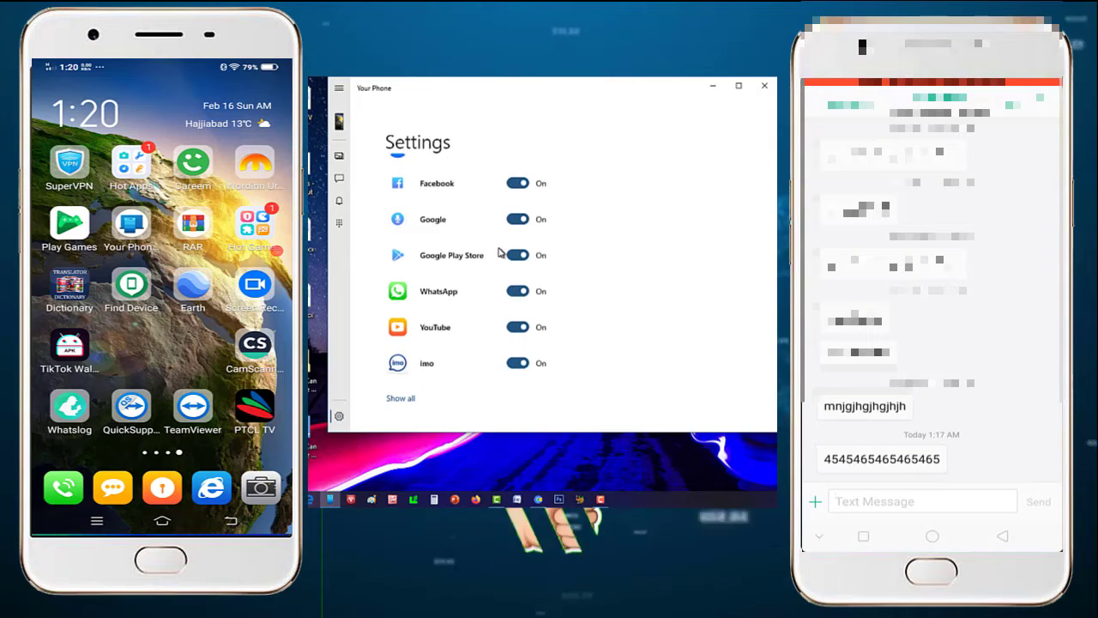
pyautogui.scroll(-5, 500, 252)
pyautogui.scroll(-1, 489, 255)
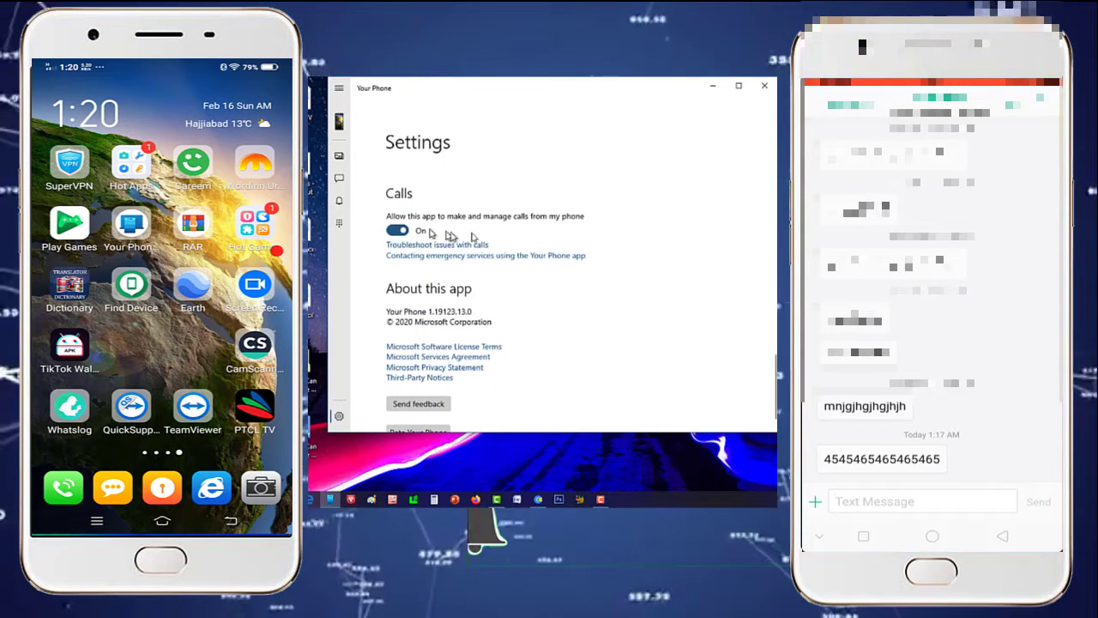
pyautogui.scroll(8, 478, 237)
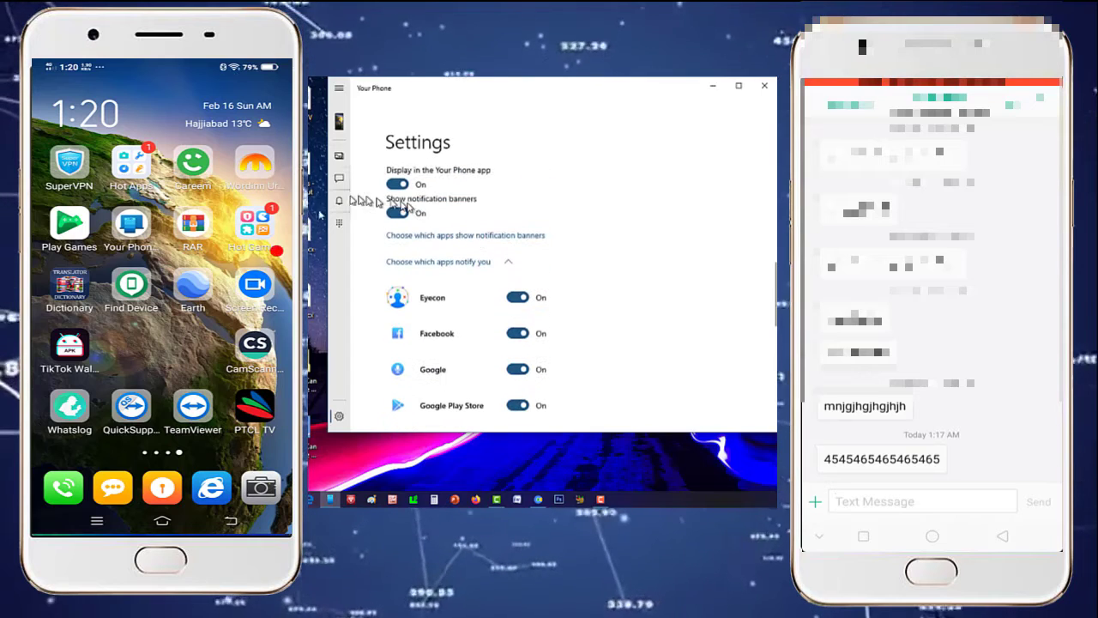
# - Open the call dialer and look through the contact suggestions of its search
pyautogui.click(339, 222)
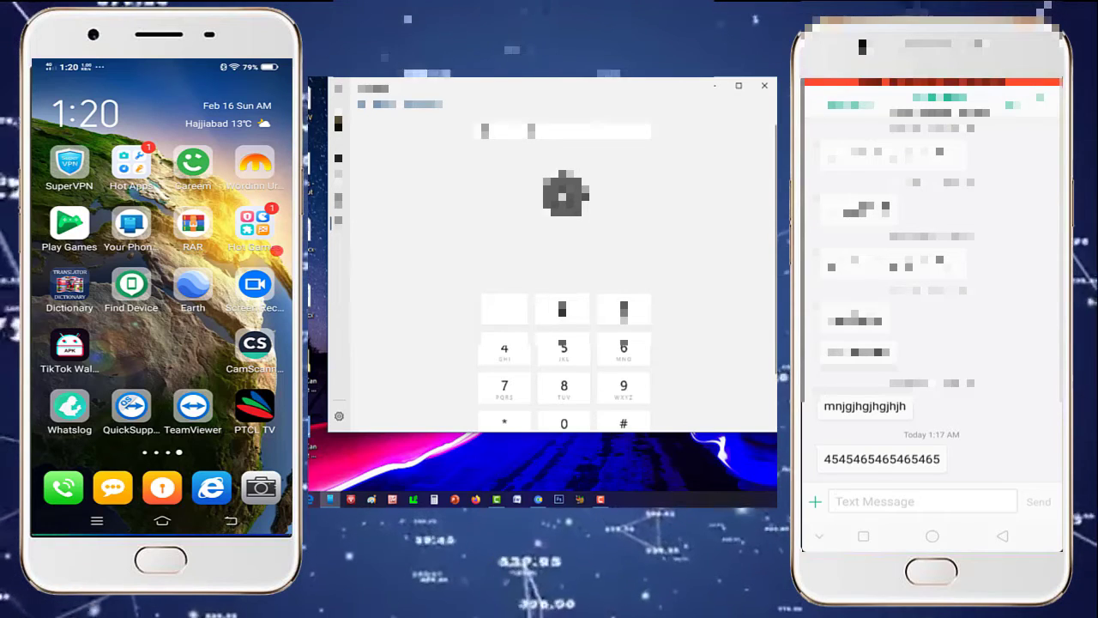
pyautogui.click(532, 131)
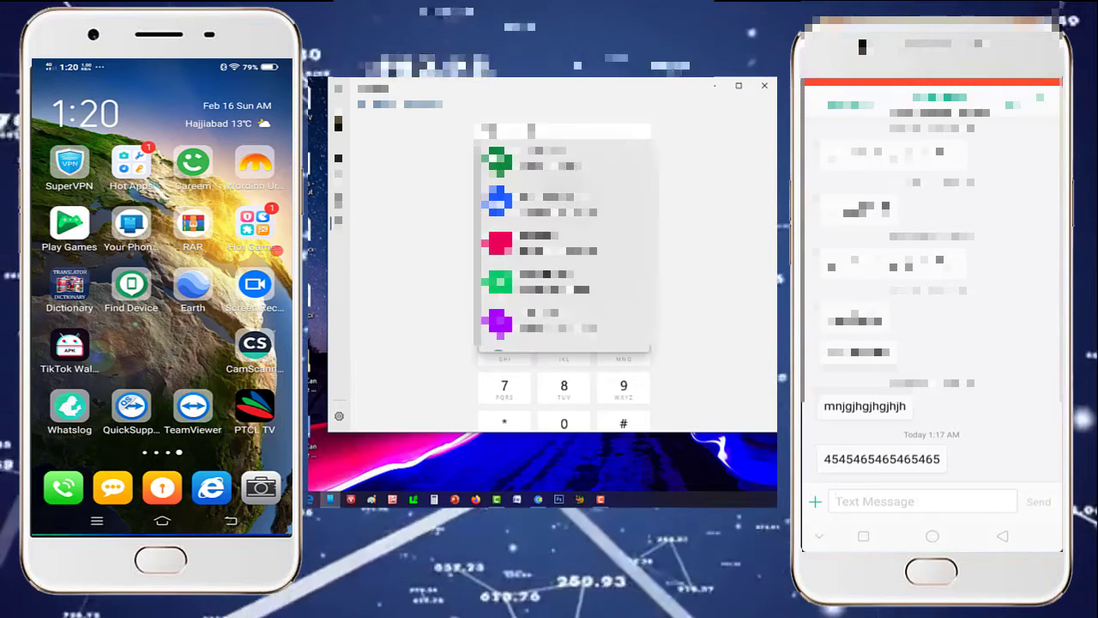
pyautogui.click(733, 174)
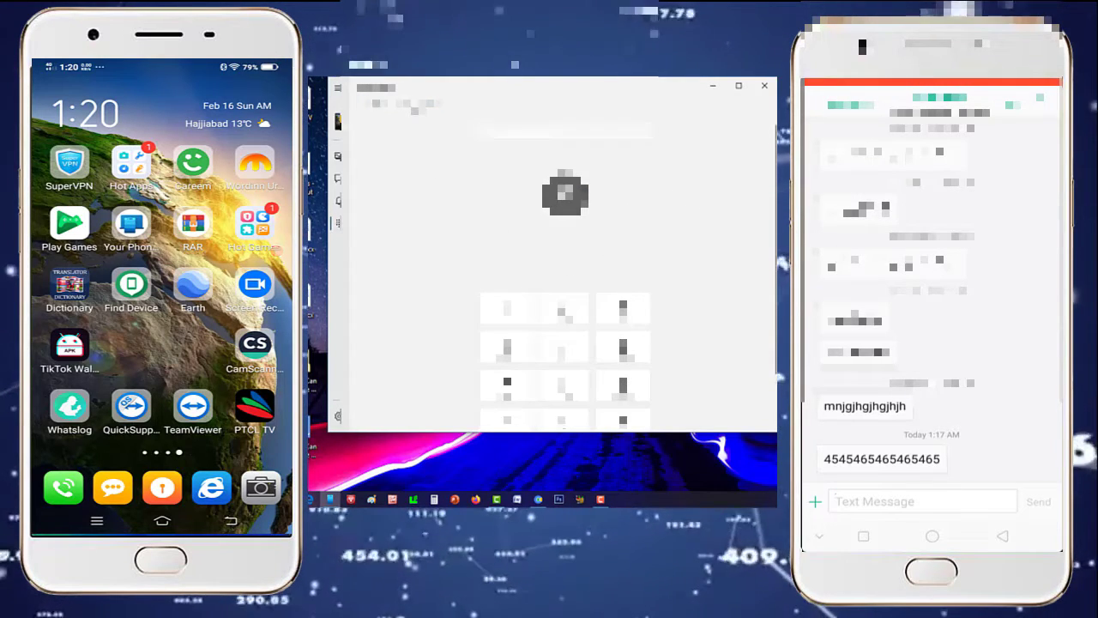
pyautogui.click(566, 131)
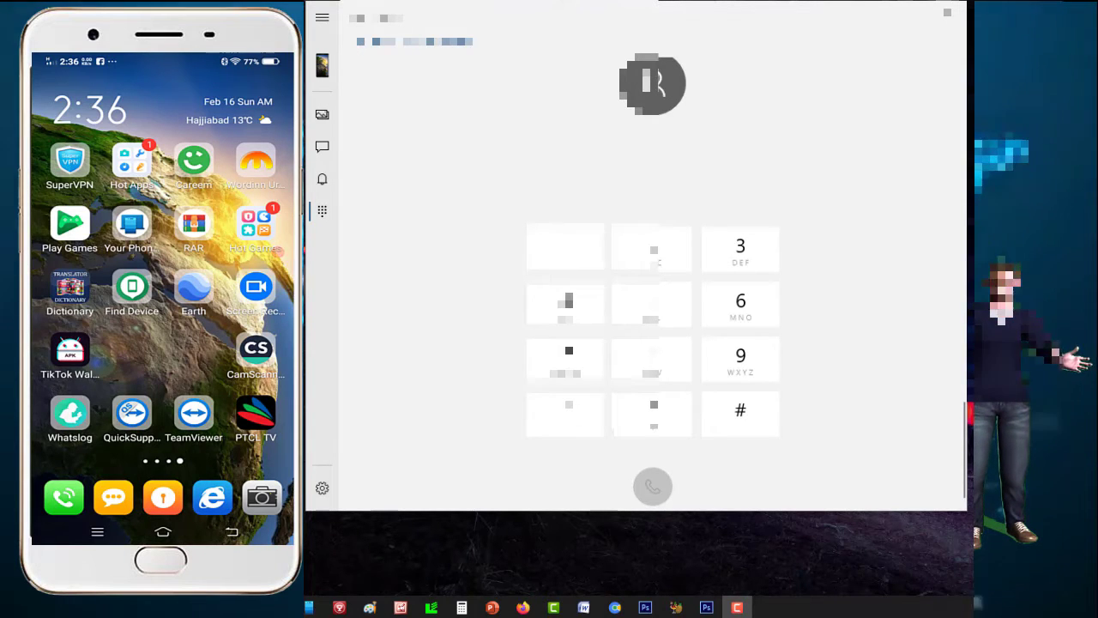
# - Enter the phone number to call on the dialer and place the call from the PC
pyautogui.click(652, 414)
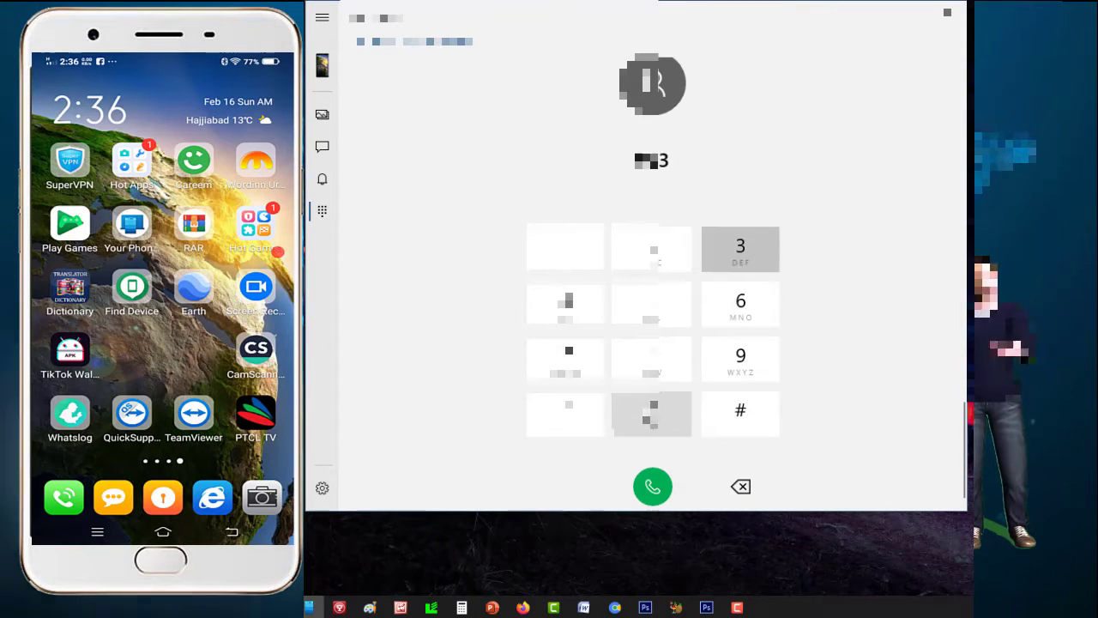
pyautogui.write('600')
pyautogui.write('7250')
pyautogui.press('Return')
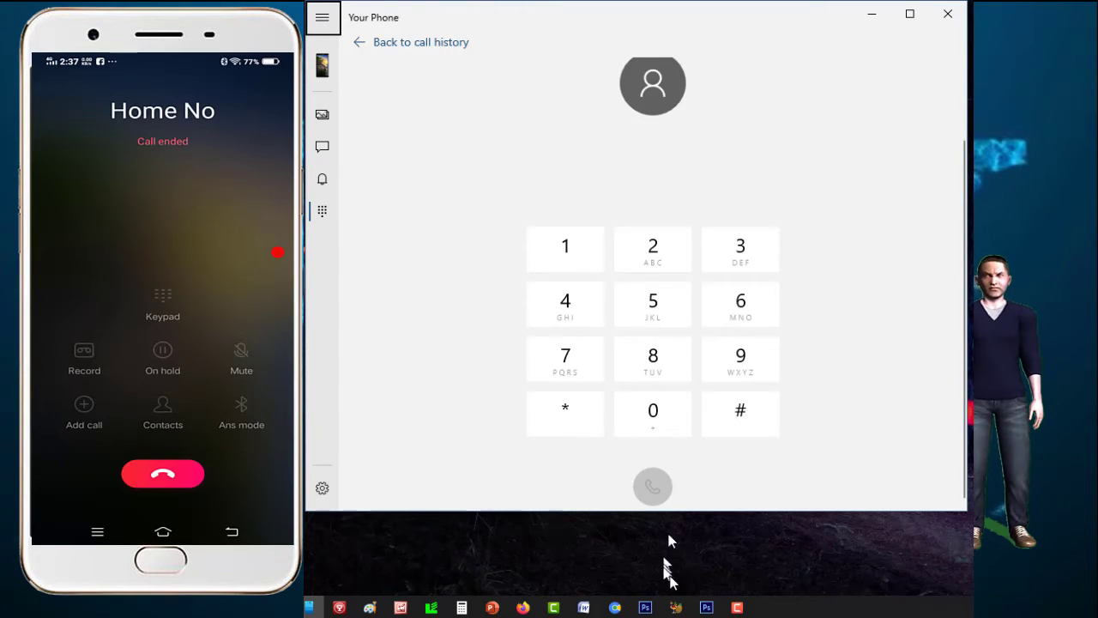
pyautogui.click(736, 607)
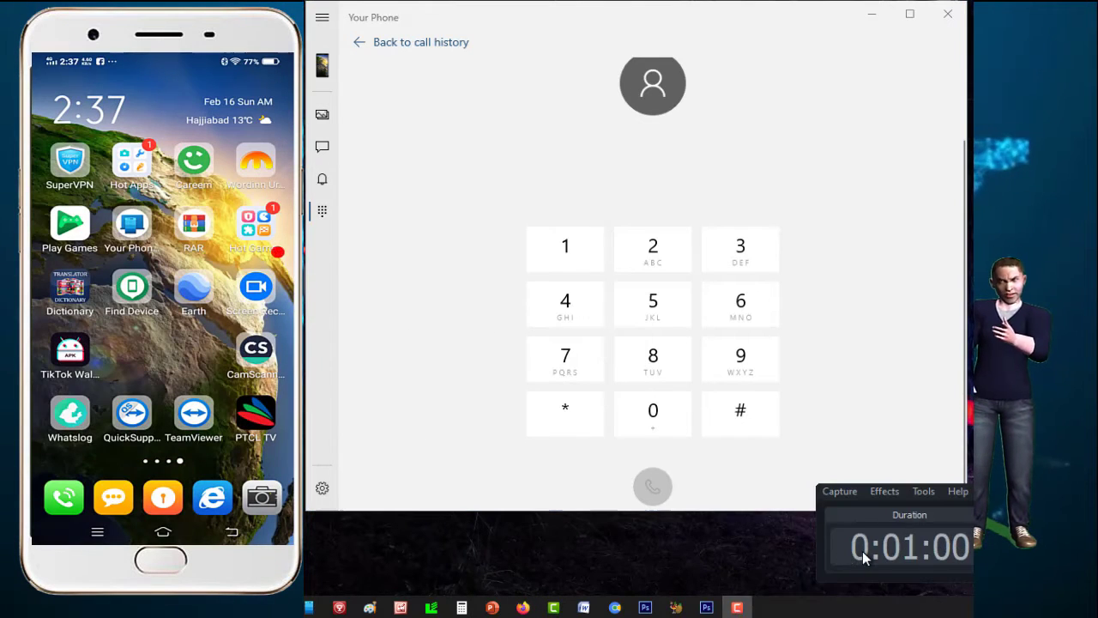